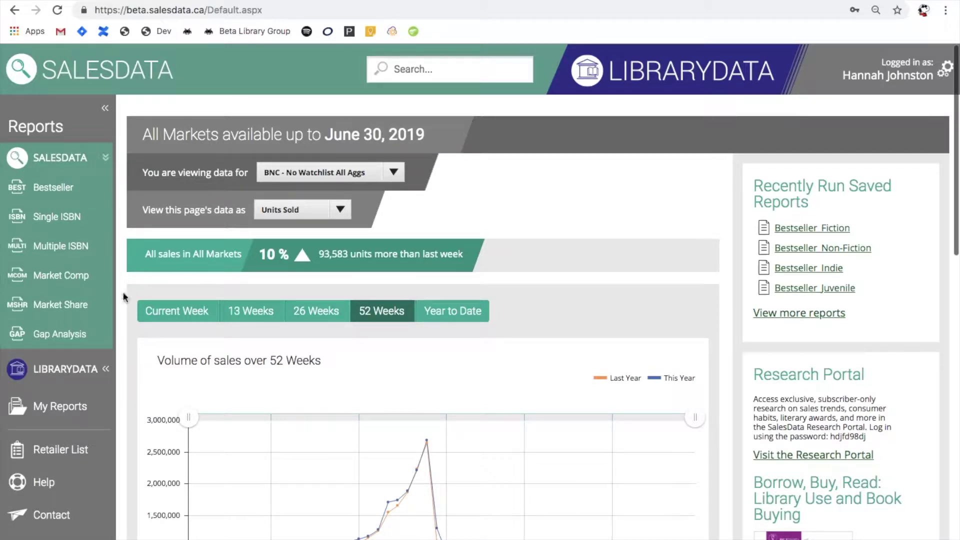
pyautogui.click(76, 310)
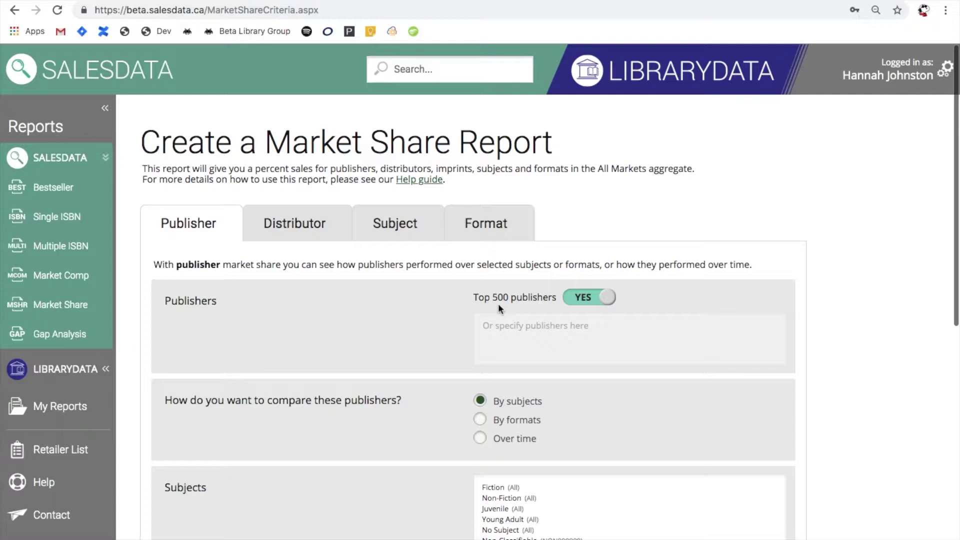
# Turn Top 500 publishers off and add Hachette Groupe Livre and House of Anansi Press as publishers.
pyautogui.click(606, 300)
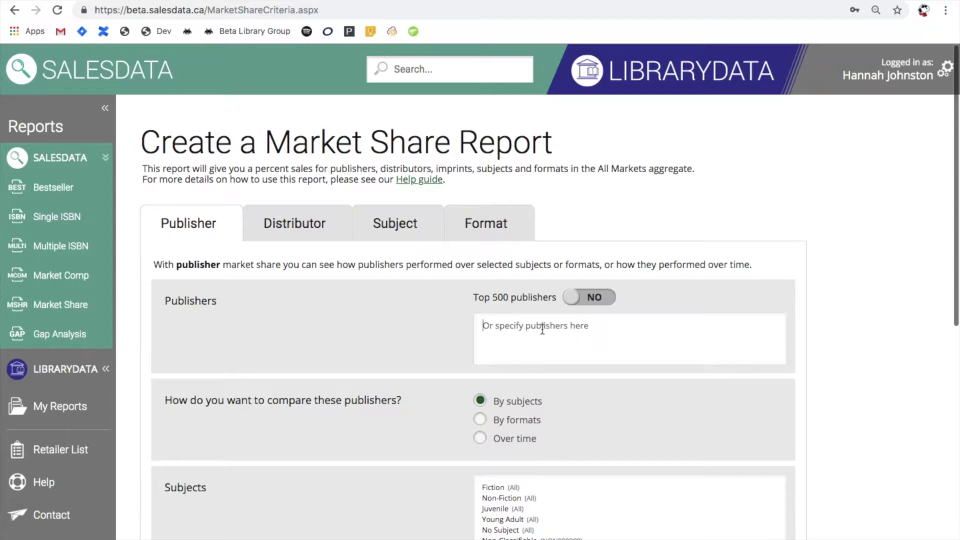
pyautogui.write('hachette')
pyautogui.click(578, 422)
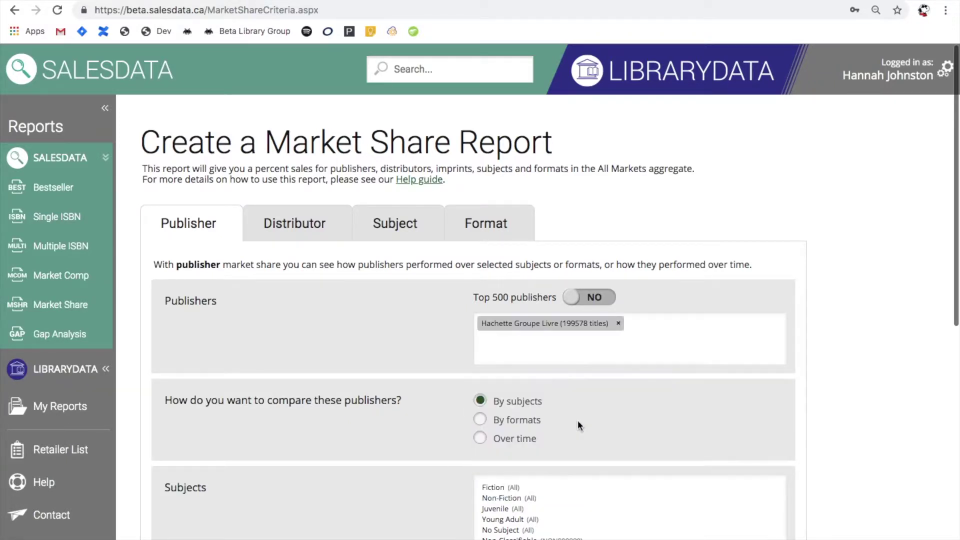
pyautogui.click(667, 332)
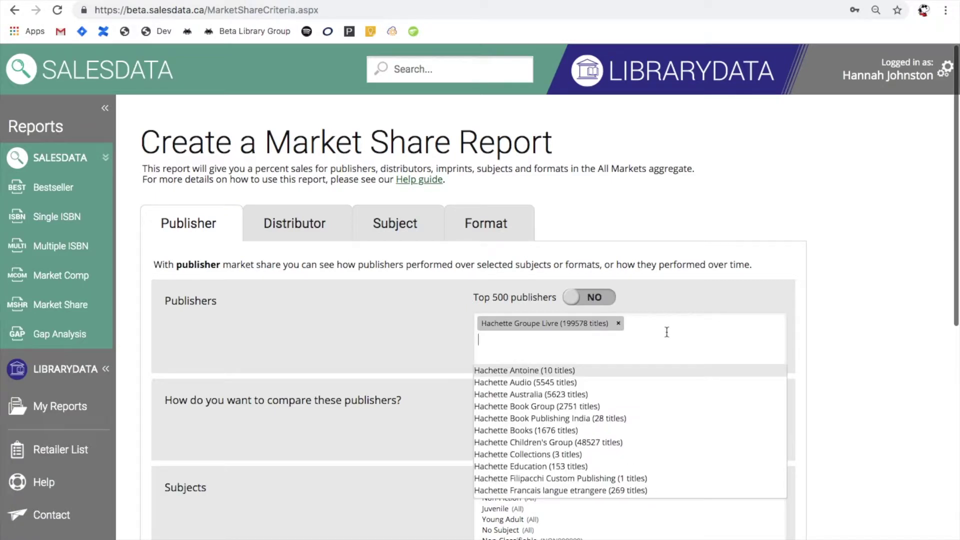
pyautogui.write('house of anansi')
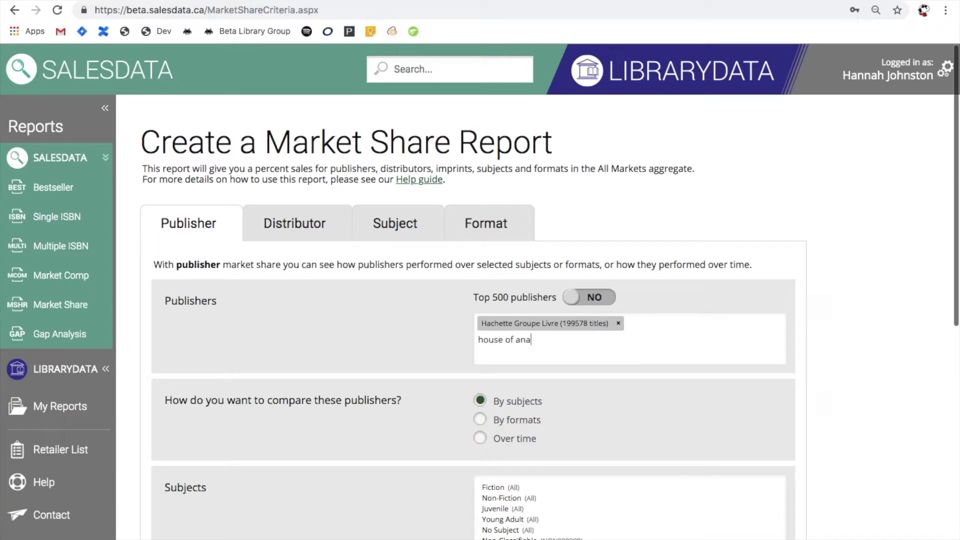
pyautogui.click(592, 373)
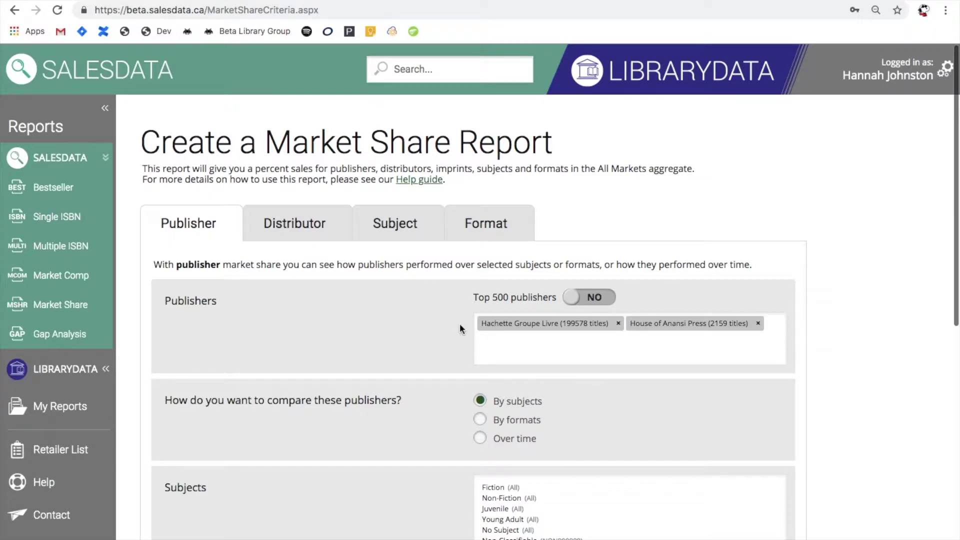
# On the Distributor tab, switch Top 500 distributors to YES.
pyautogui.click(294, 223)
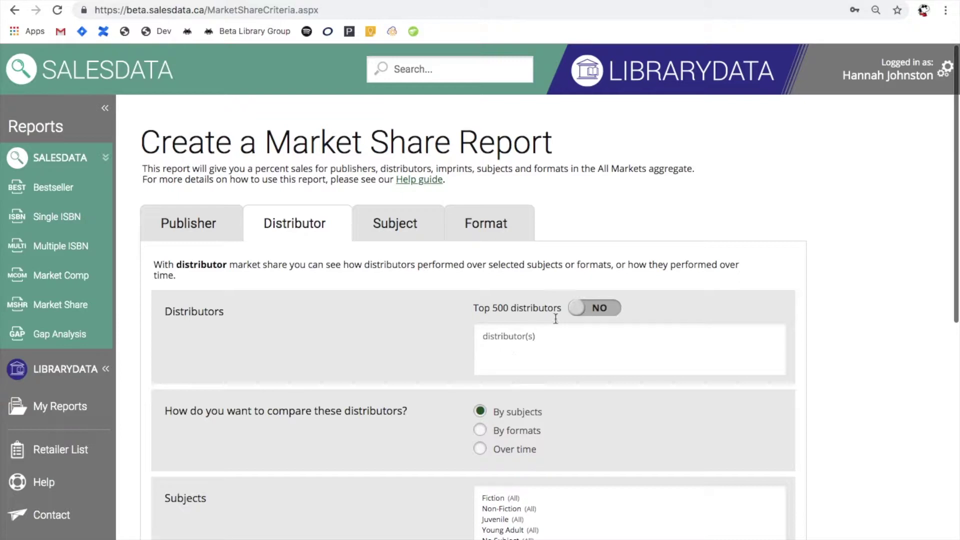
pyautogui.click(592, 308)
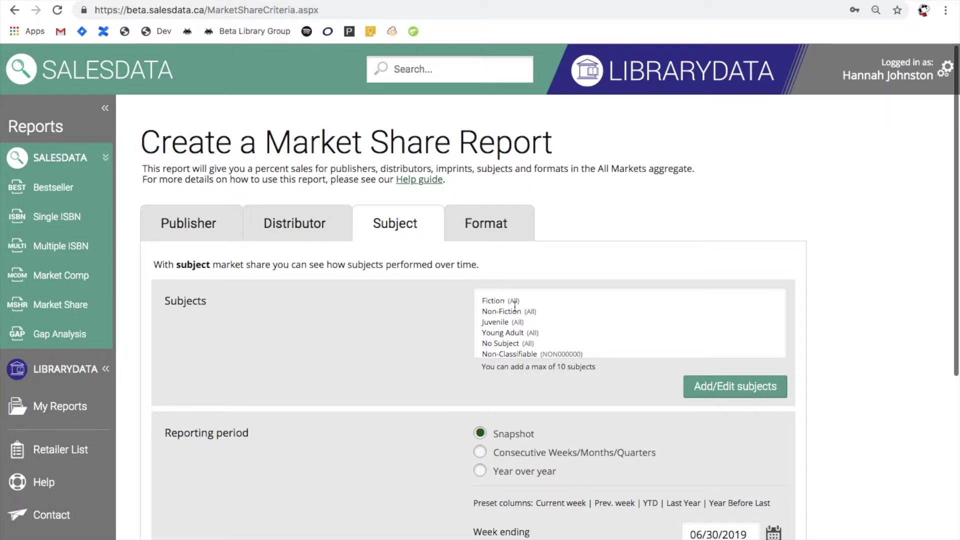
pyautogui.scroll(-2, 515, 307)
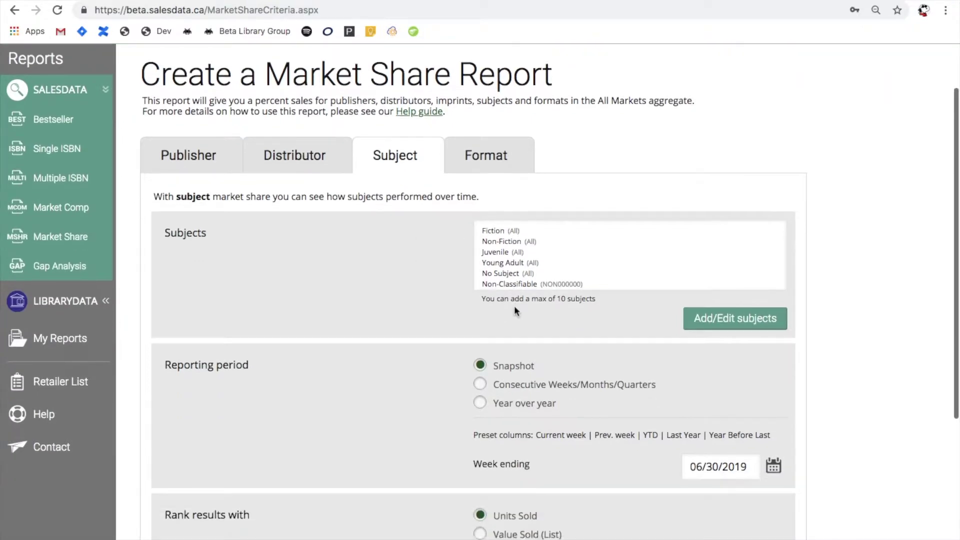
pyautogui.scroll(1, 514, 305)
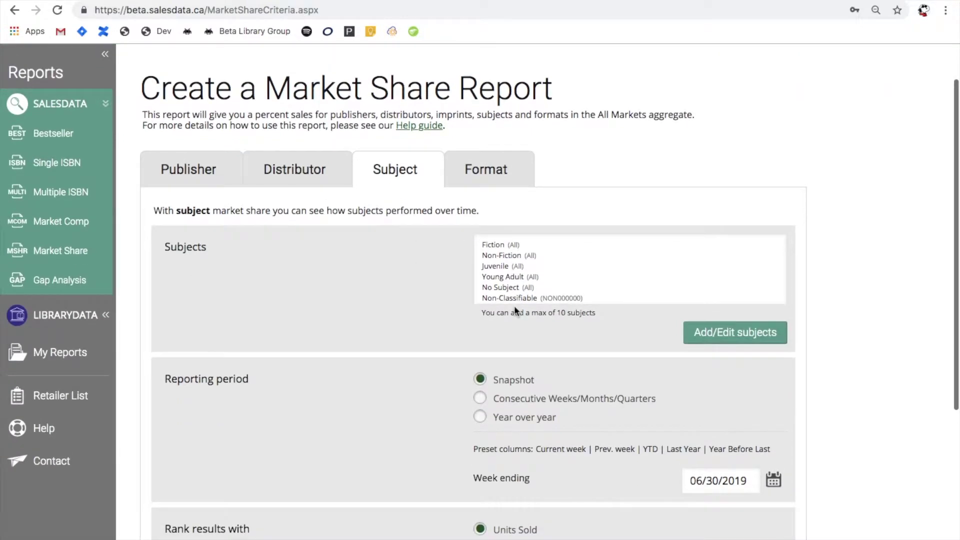
# Browse the subject chooser with the Fiction subjects expanded.
pyautogui.click(718, 340)
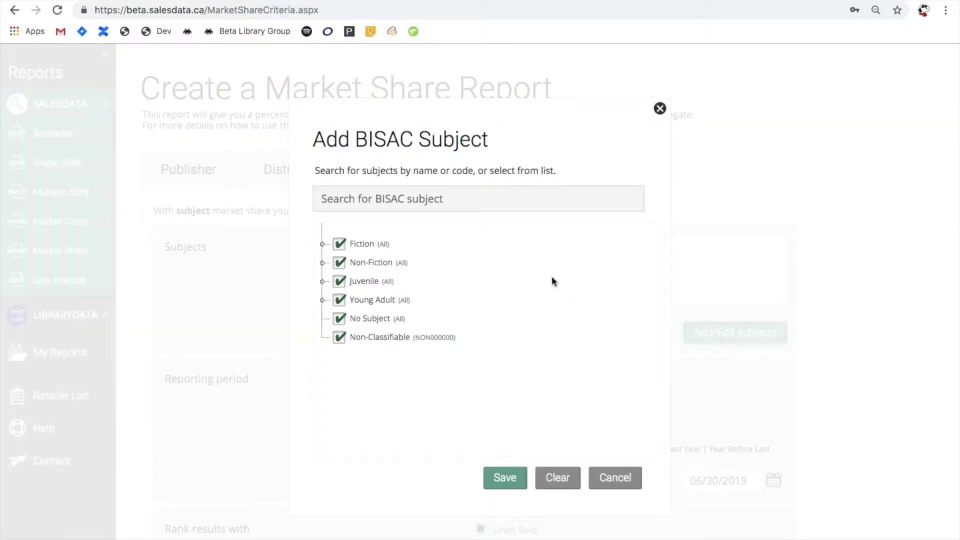
pyautogui.click(323, 245)
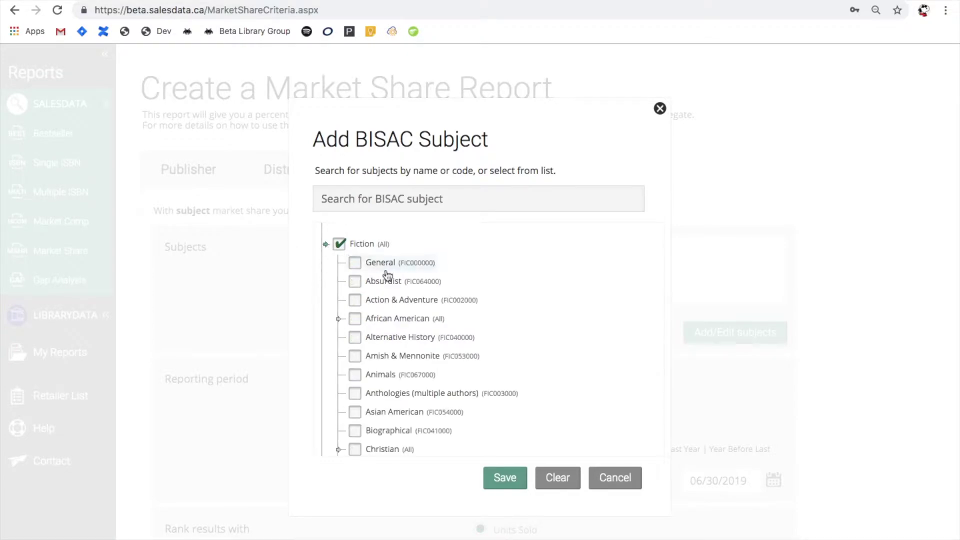
pyautogui.scroll(-5, 385, 274)
pyautogui.scroll(-3, 387, 273)
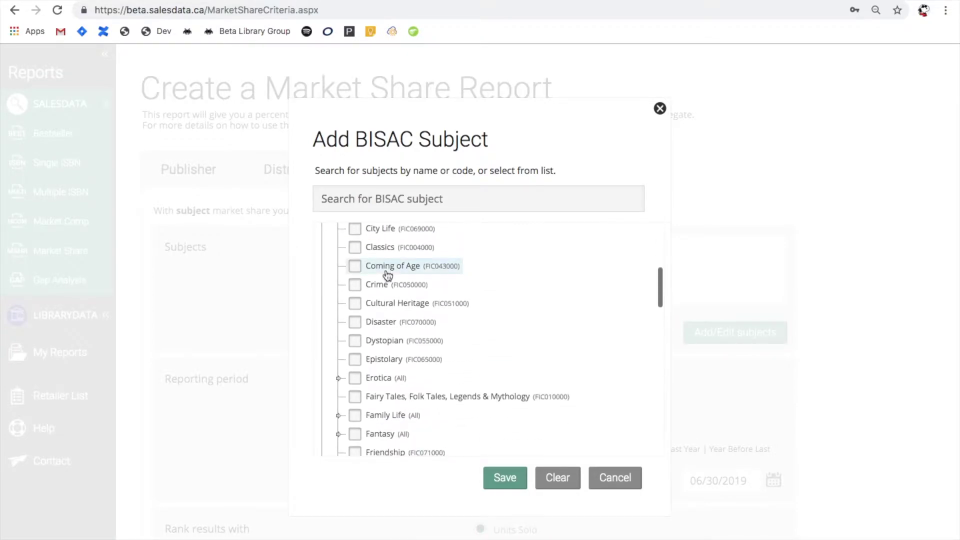
pyautogui.scroll(5, 387, 273)
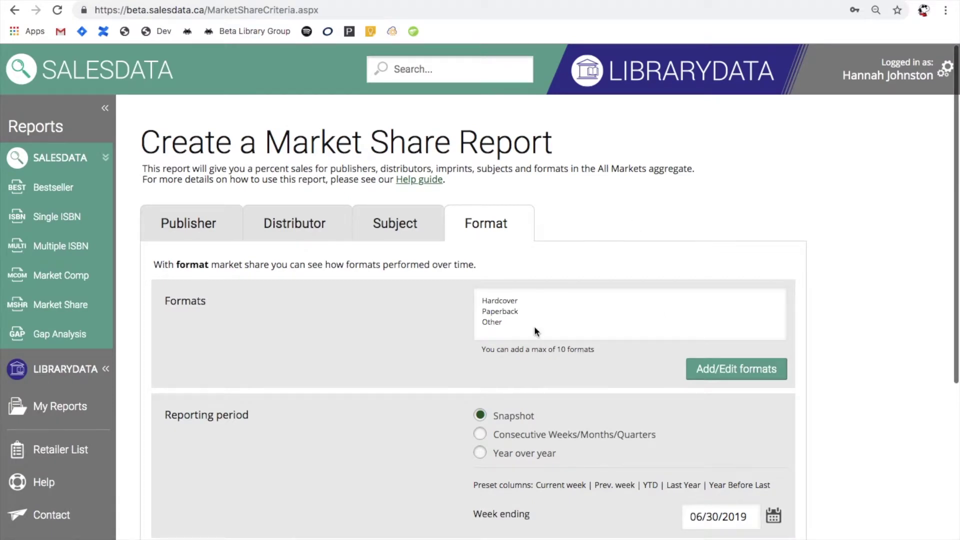
# Look through the Paperback formats in the format chooser, then cancel without changes.
pyautogui.click(720, 369)
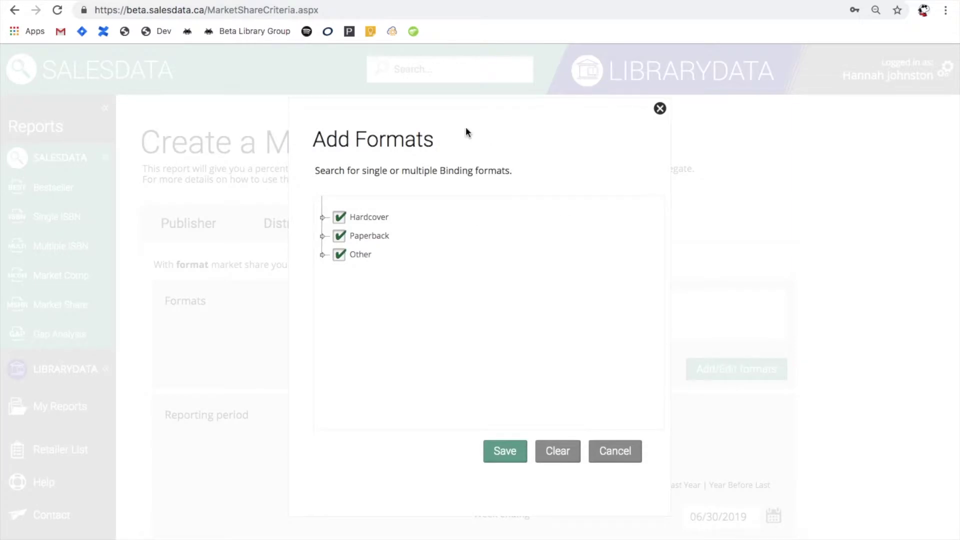
pyautogui.click(322, 236)
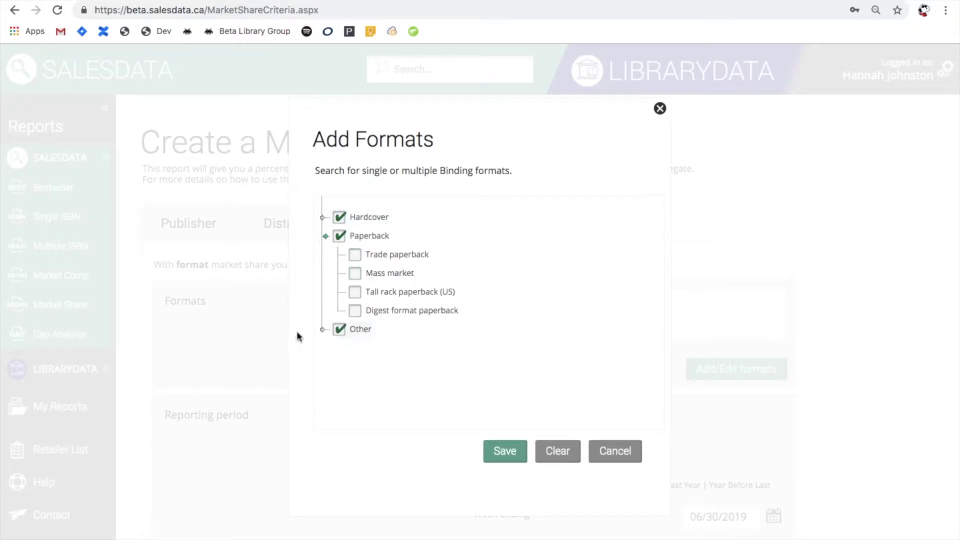
pyautogui.click(616, 457)
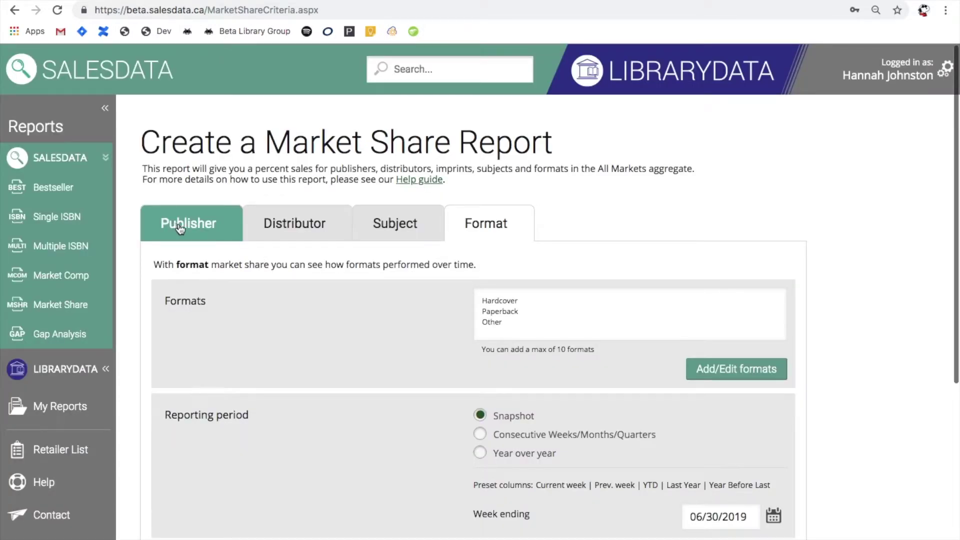
# On the Distributor tab, try By formats and By subjects, then settle on Over time.
pyautogui.click(312, 224)
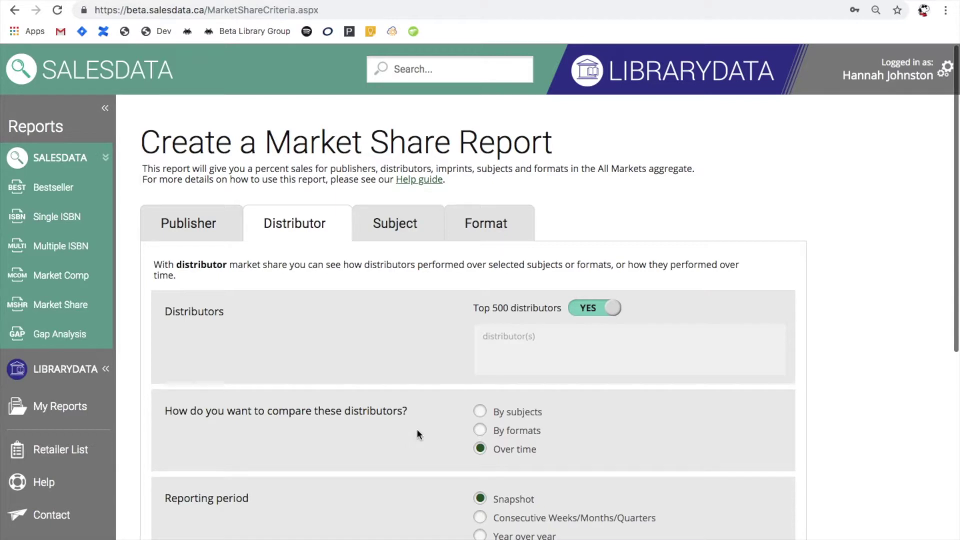
pyautogui.click(480, 430)
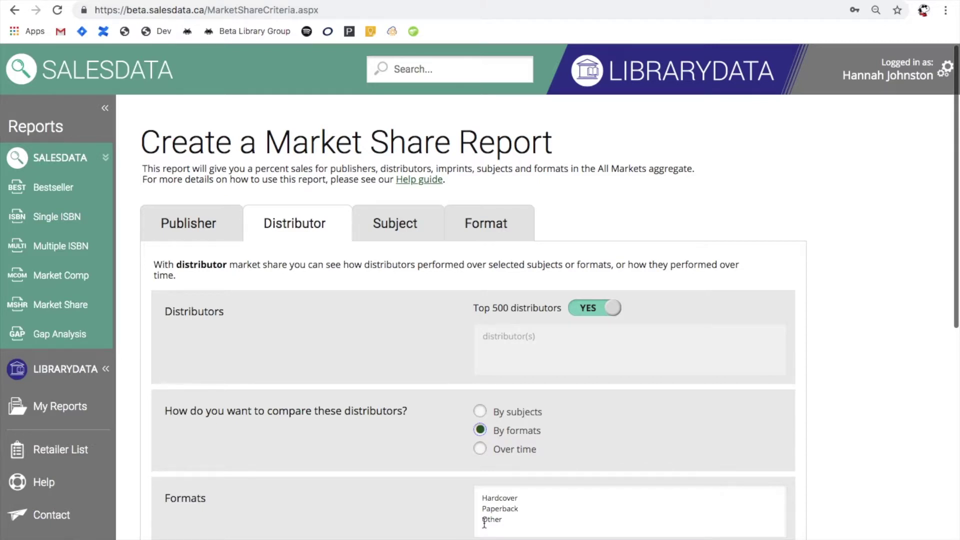
pyautogui.scroll(-1, 483, 474)
pyautogui.click(480, 389)
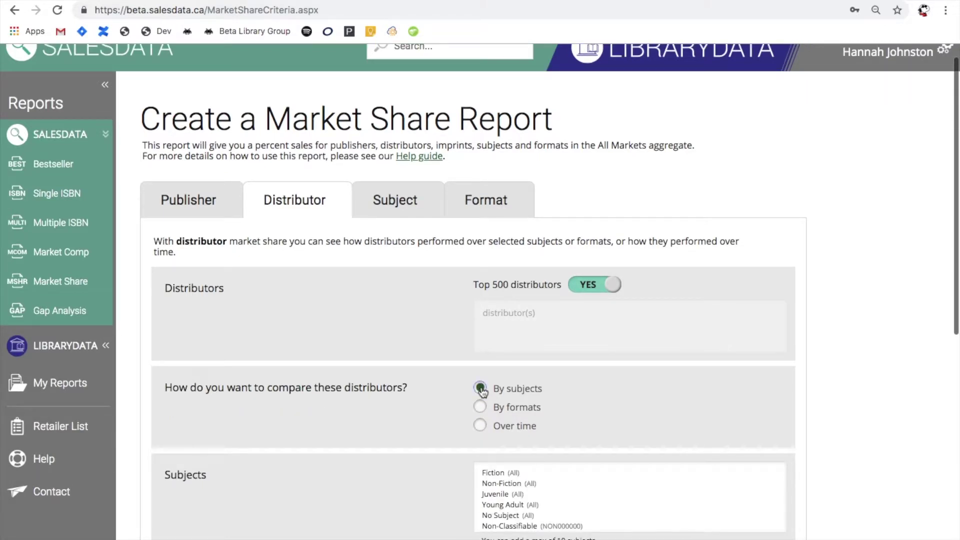
pyautogui.click(479, 425)
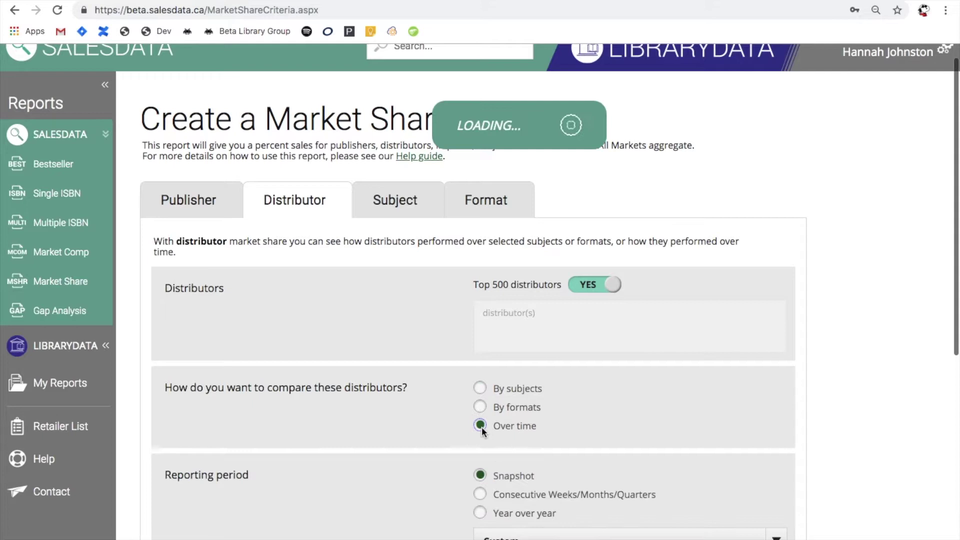
# Set the reporting period to Year over year with a Month interval on June.
pyautogui.scroll(-1, 400, 414)
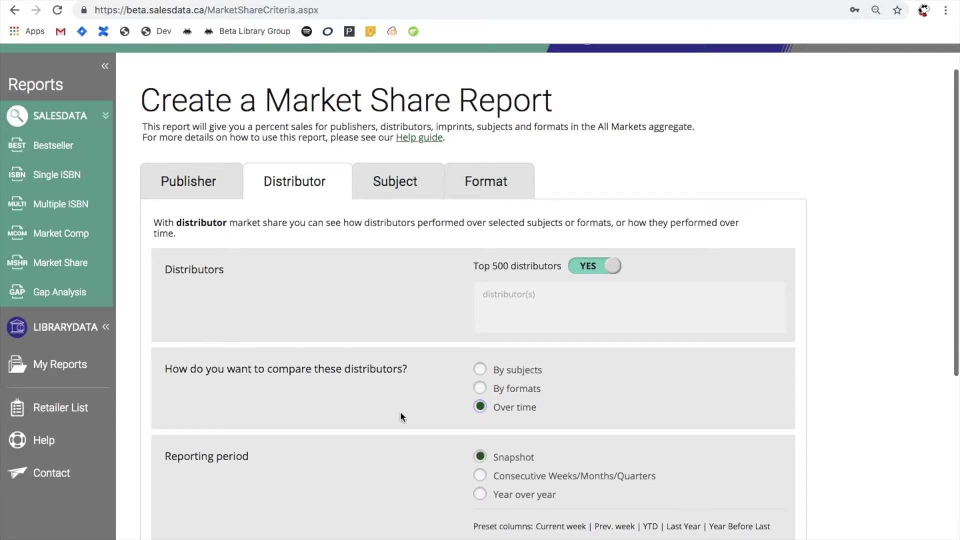
pyautogui.scroll(-4, 400, 417)
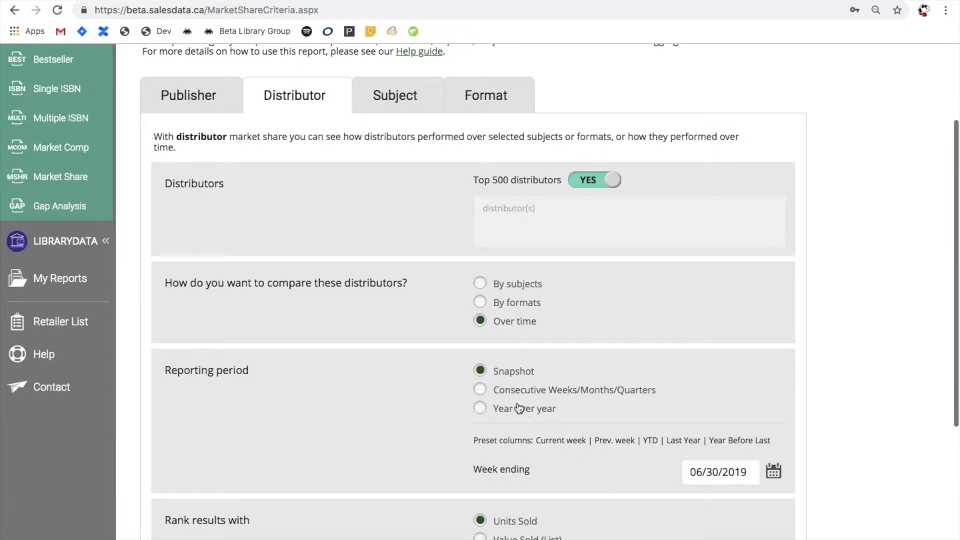
pyautogui.click(482, 391)
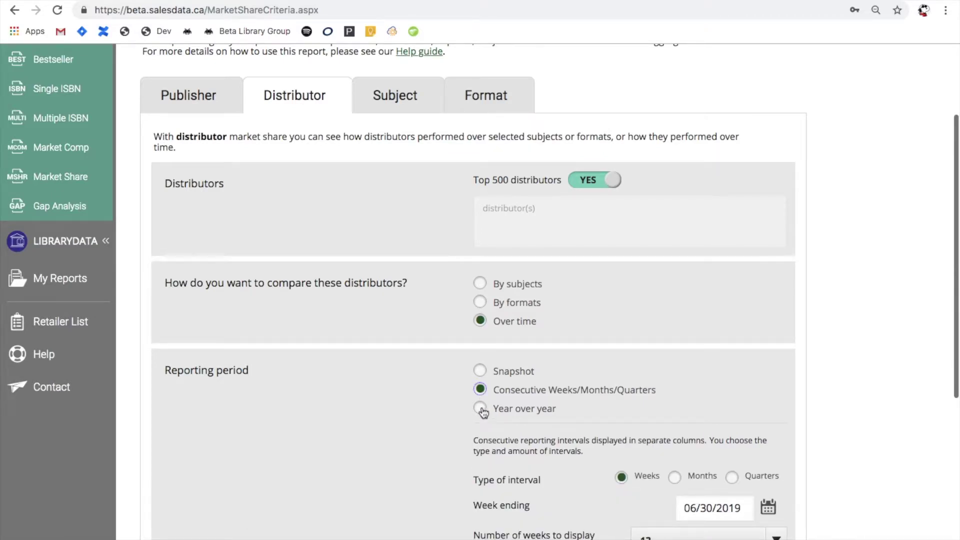
pyautogui.click(480, 408)
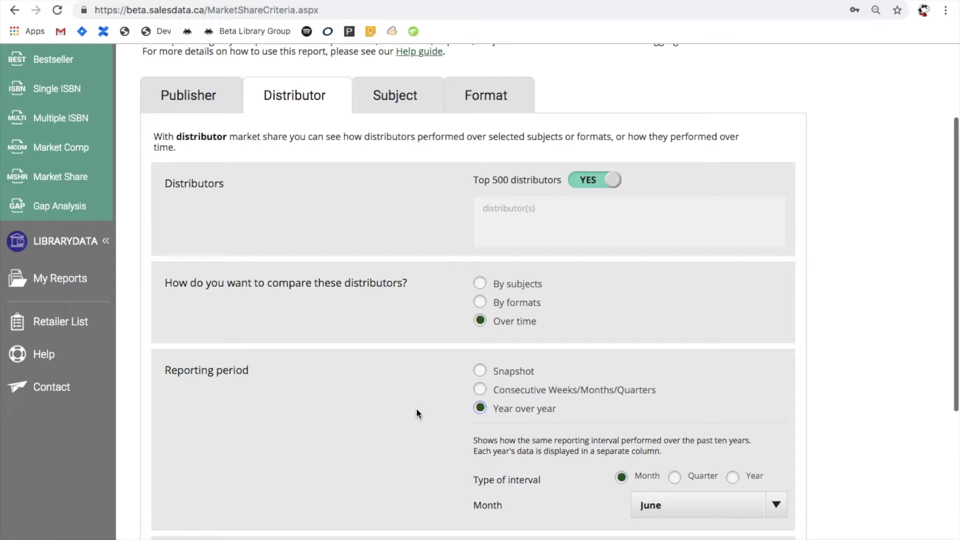
pyautogui.scroll(-4, 416, 409)
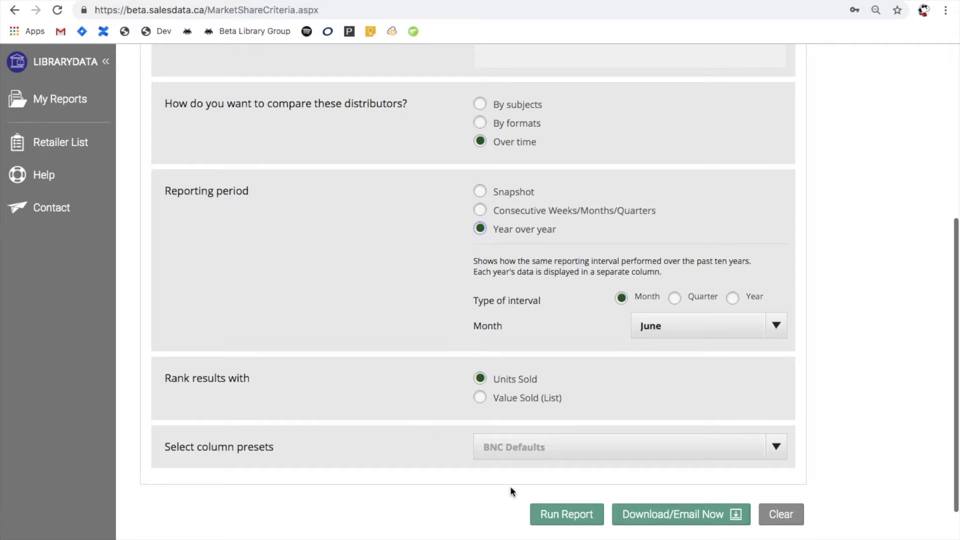
# Run the report, listing 501 distributors compared across June 2019, 2018 and 2017.
pyautogui.click(559, 515)
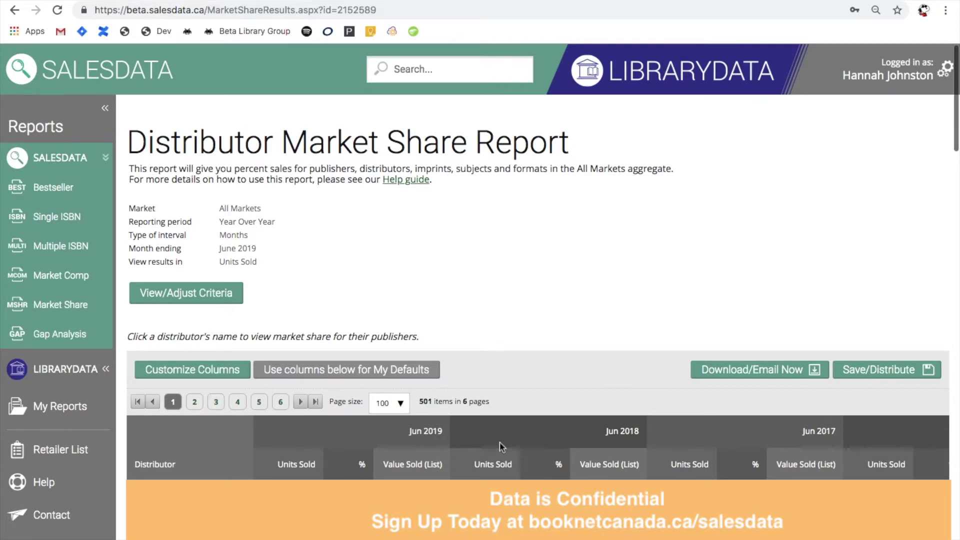
pyautogui.hscroll(1, 499, 441)
pyautogui.hscroll(8, 500, 442)
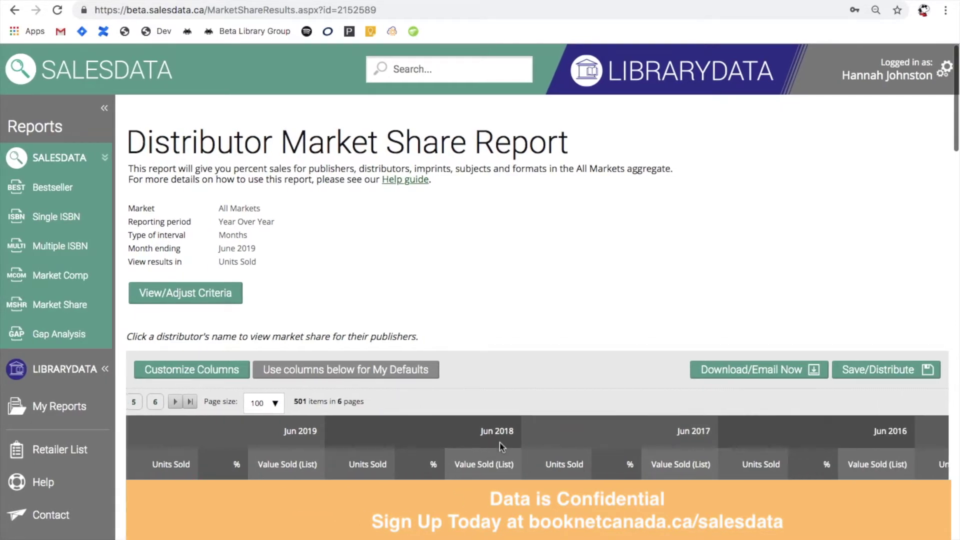
pyautogui.hscroll(3, 499, 442)
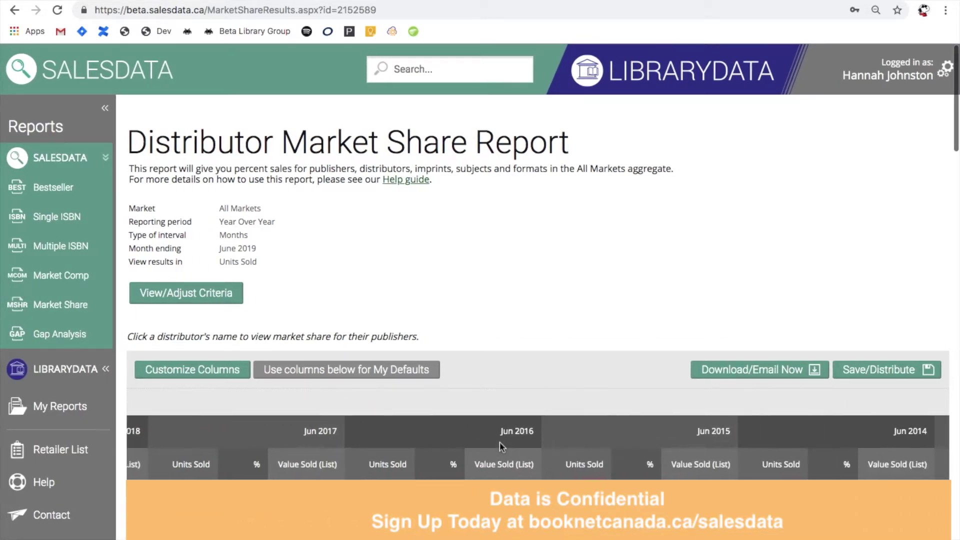
pyautogui.hscroll(-10, 499, 442)
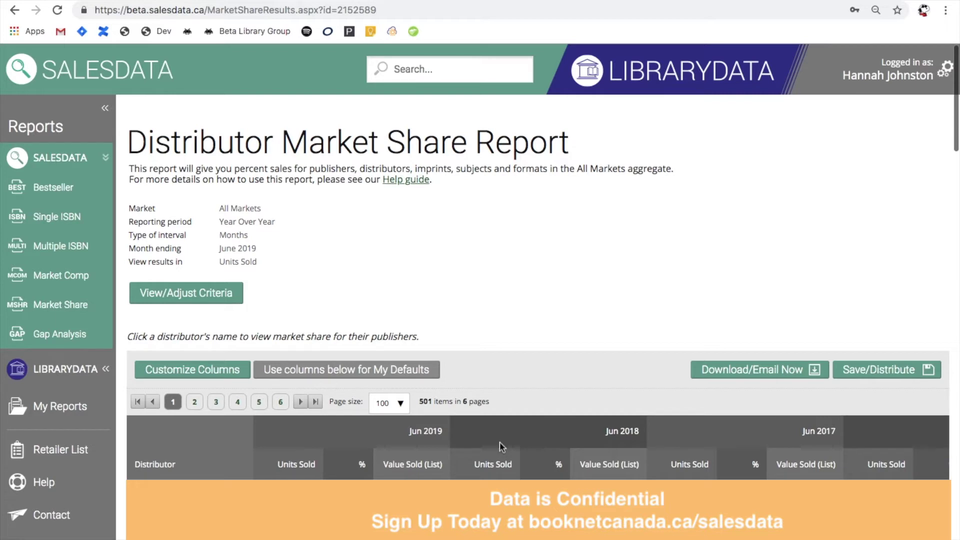